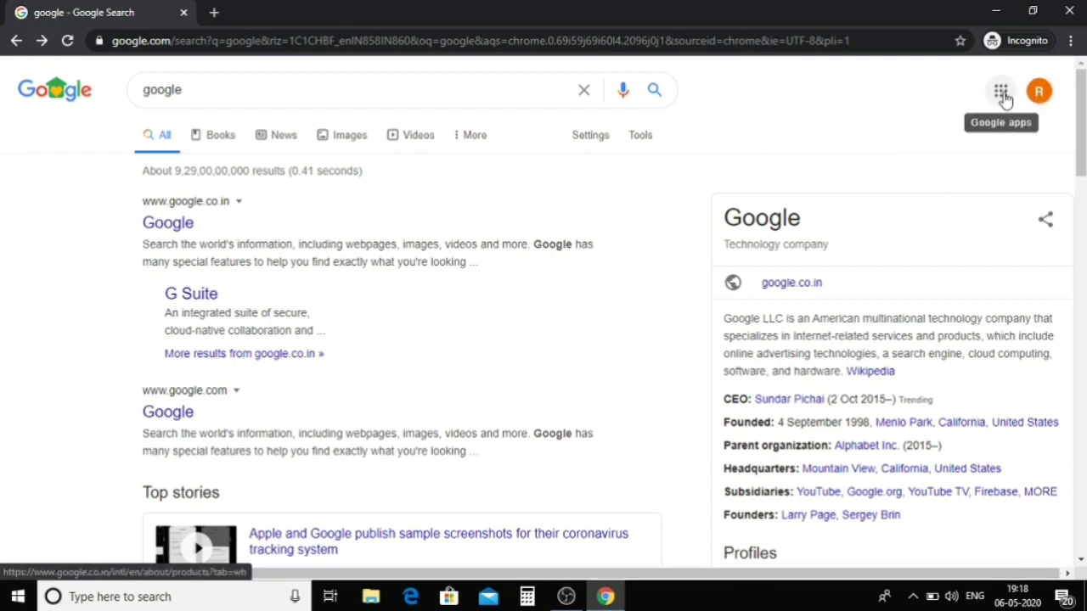
Go to YouTube through the Google apps menu
click(1002, 93)
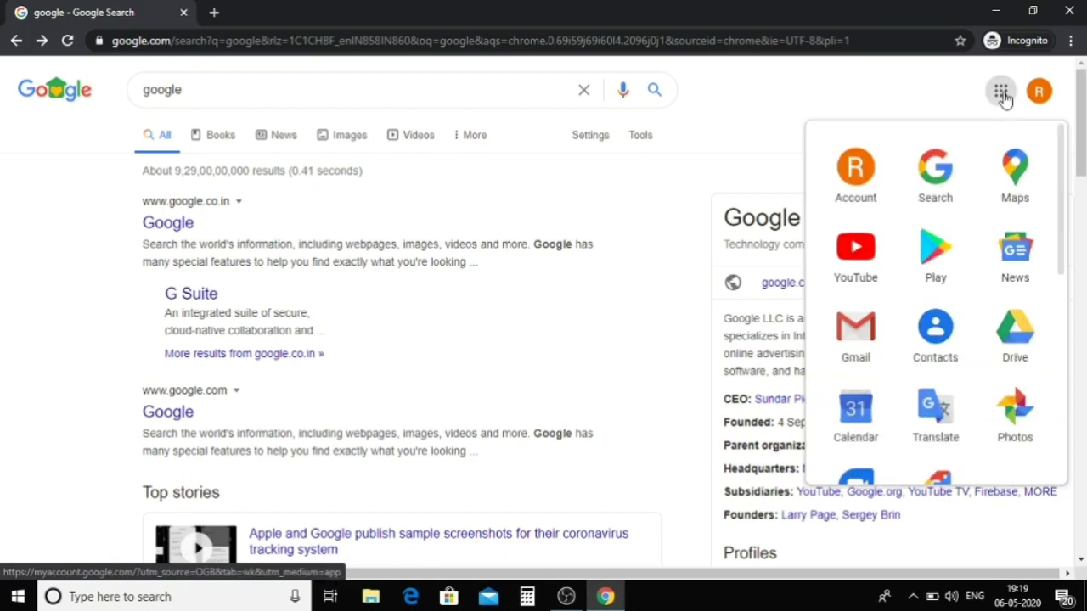
click(854, 260)
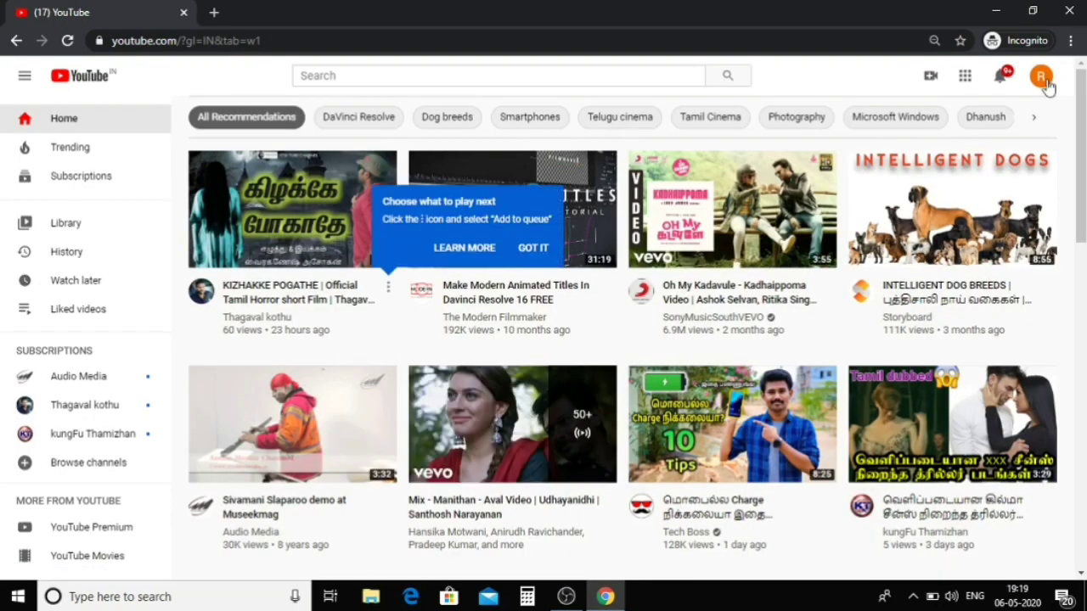
Start a new channel from the account menu and pick the custom-name option
click(1041, 77)
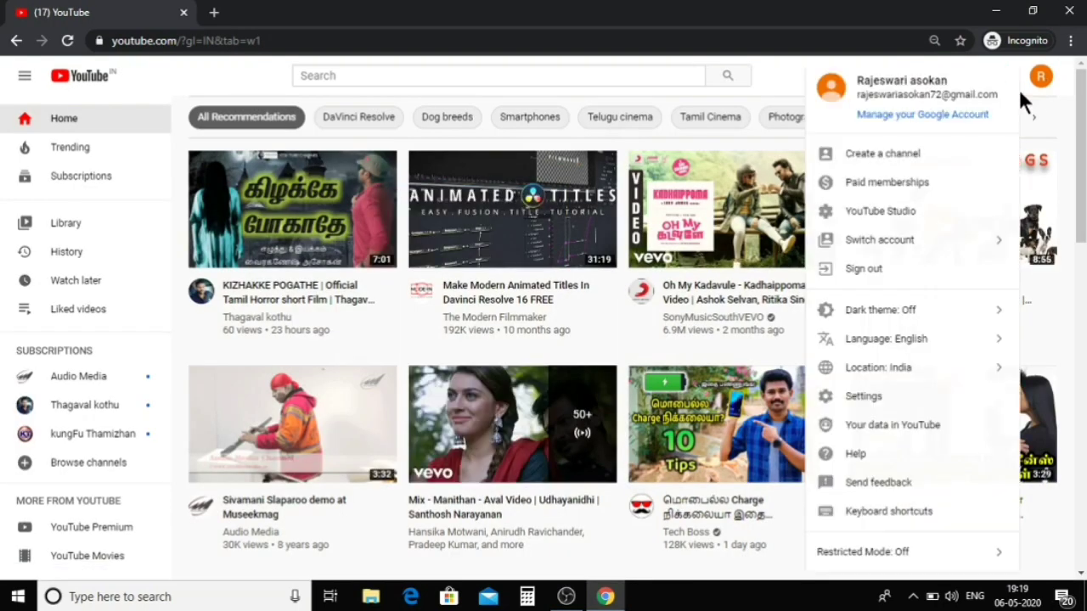
click(901, 163)
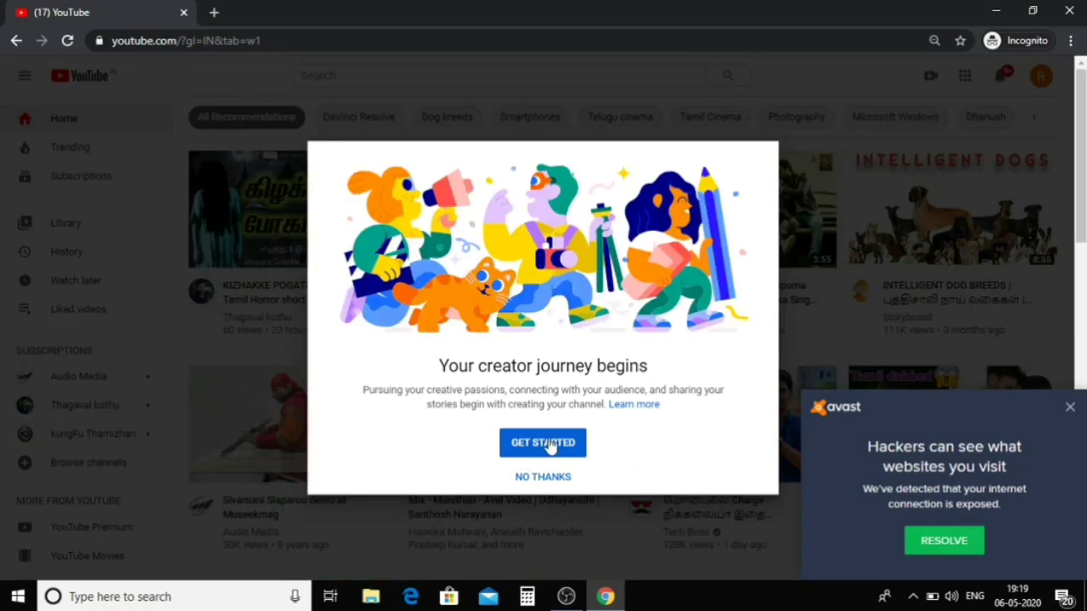
click(547, 443)
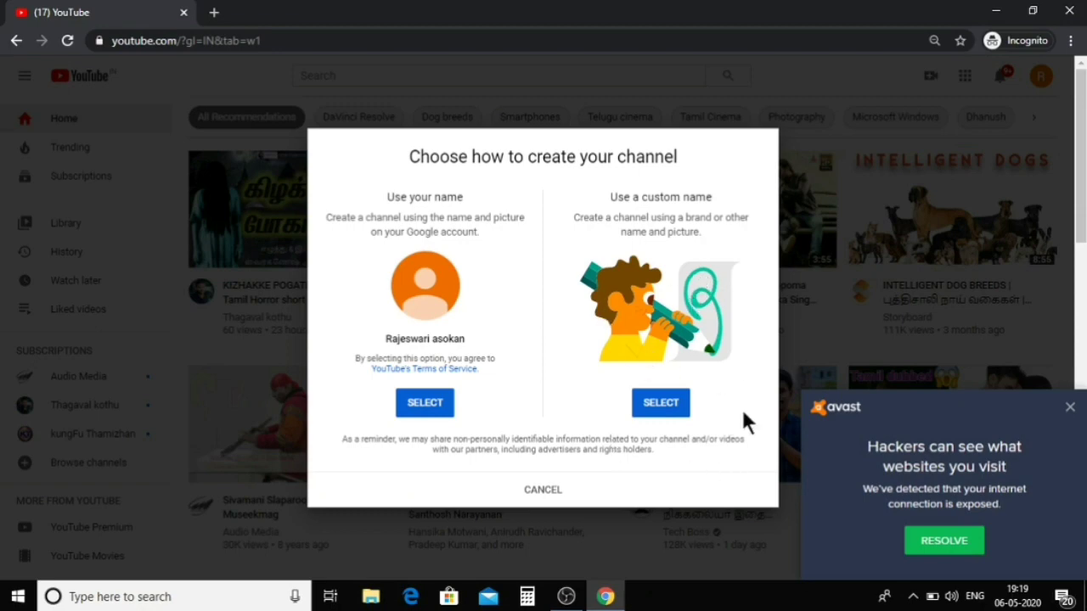
click(662, 408)
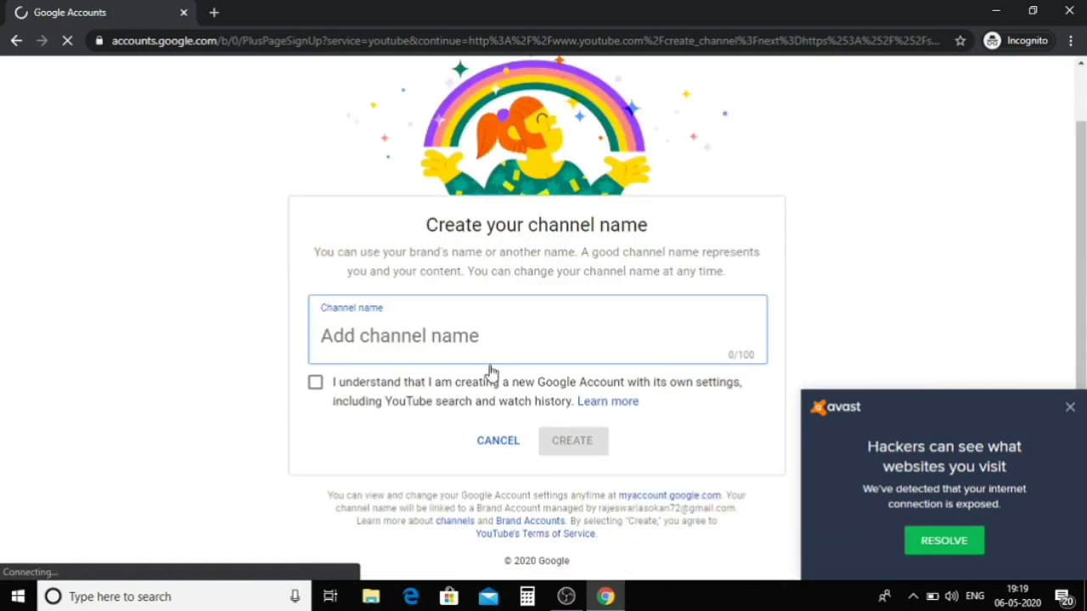
Name the channel 'TECH TALKIES' in capitals, accept the new-account terms and create it
scroll(551, 357, down, 1)
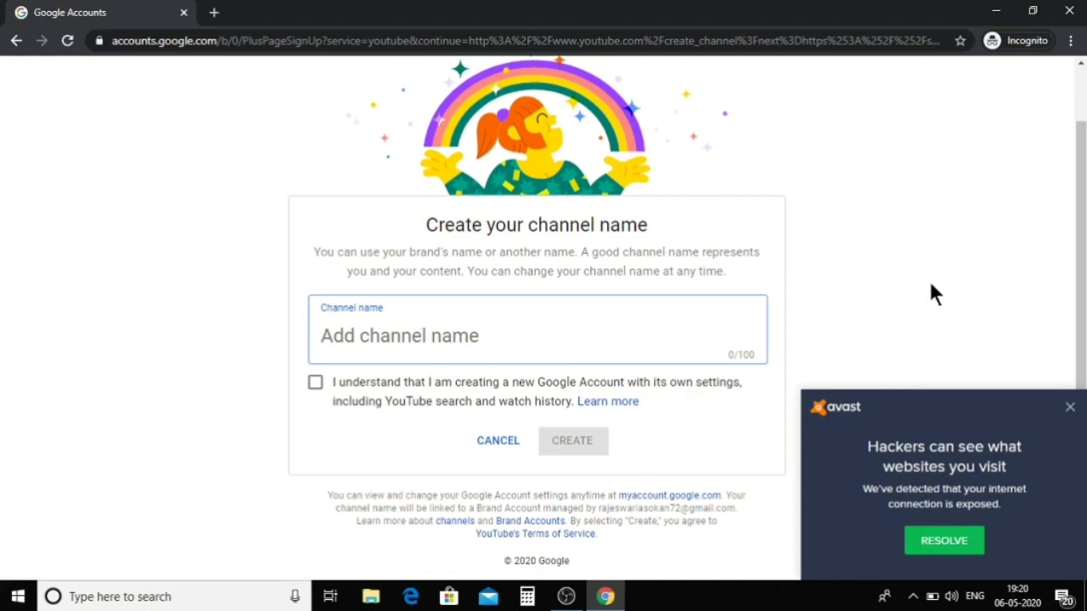
key(Caps_Lock)
click(974, 288)
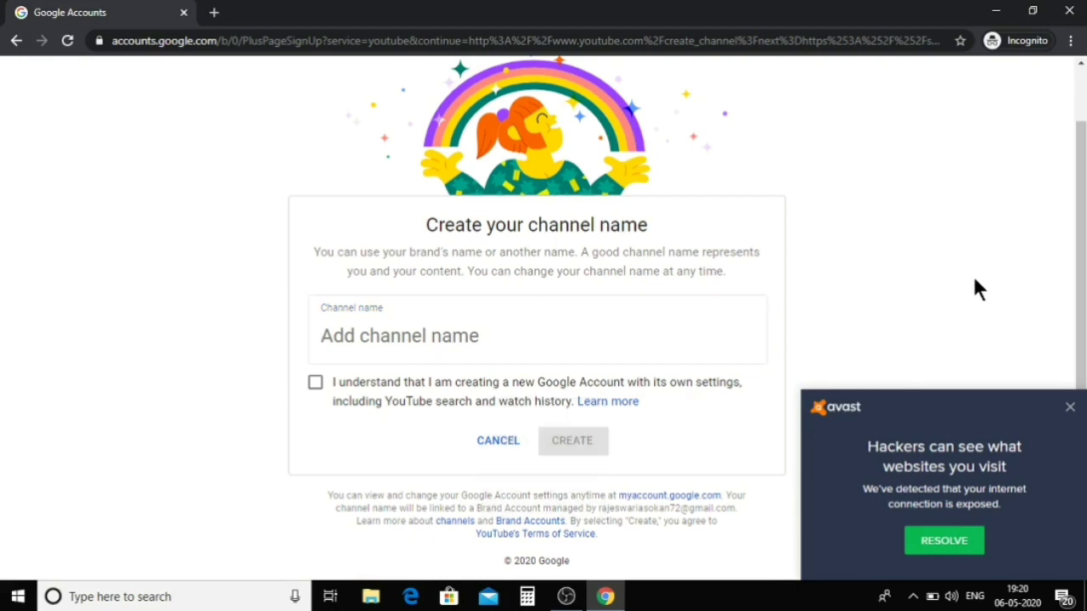
click(393, 339)
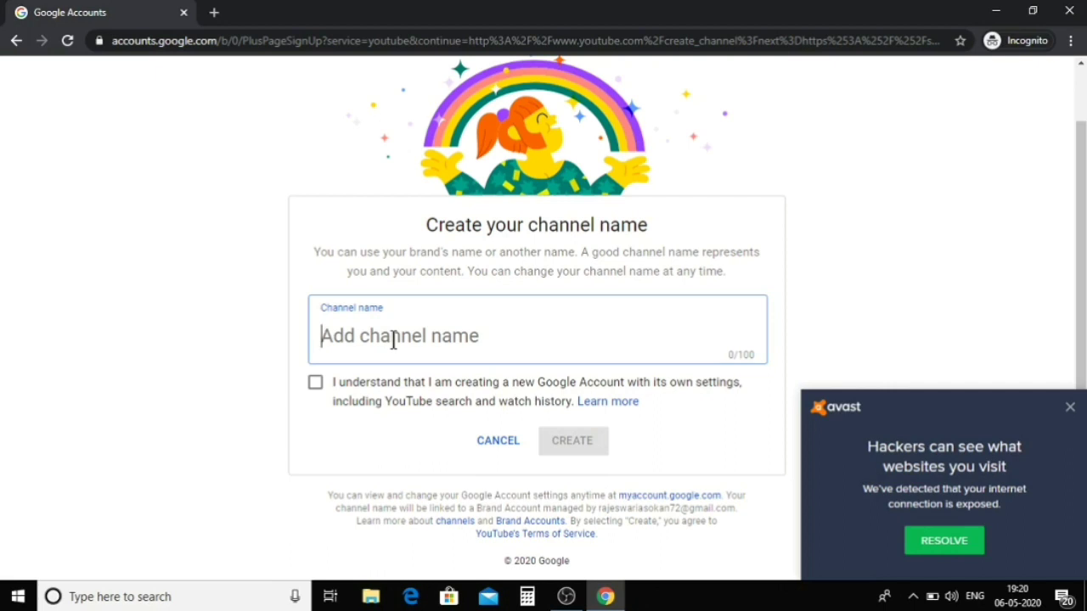
text(TECH )
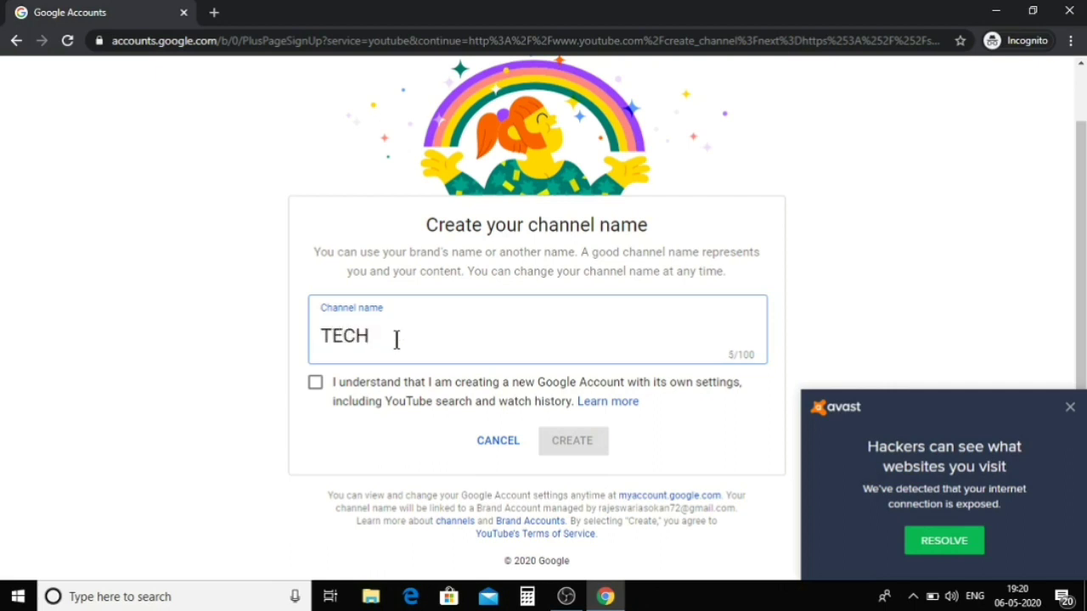
text(TALKIES)
click(315, 385)
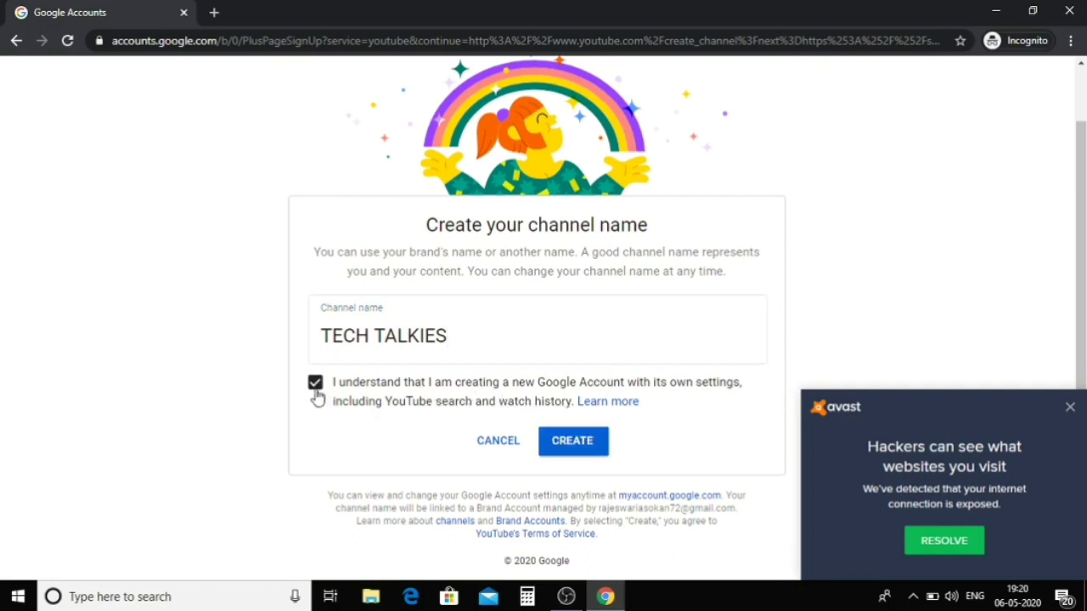
click(598, 447)
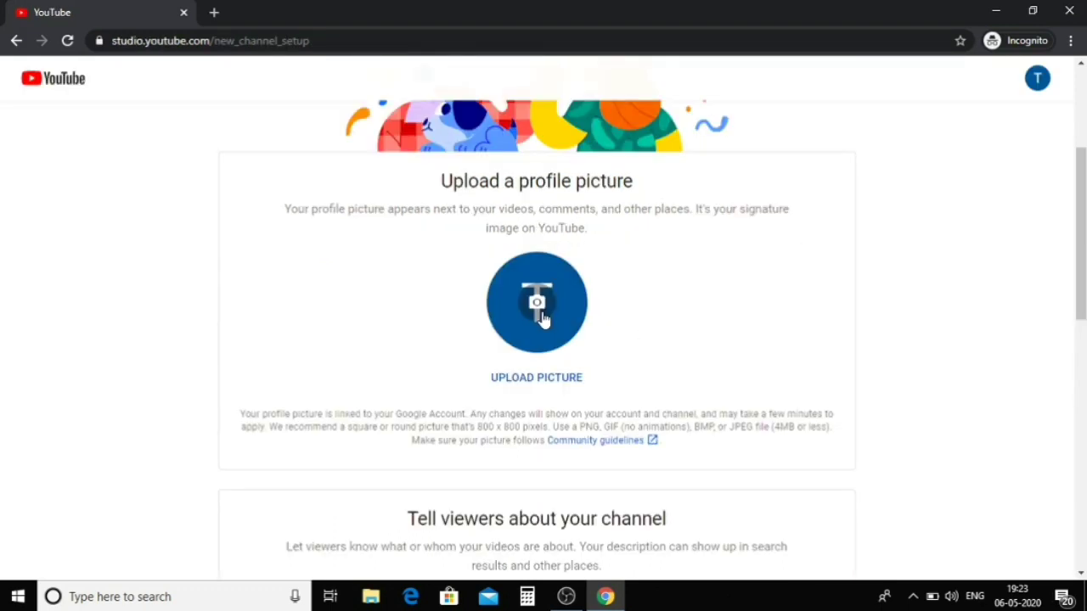
Save the 'TECHNICAL BASED VIDEOS' channel description and continue past setup
scroll(607, 338, up, 2)
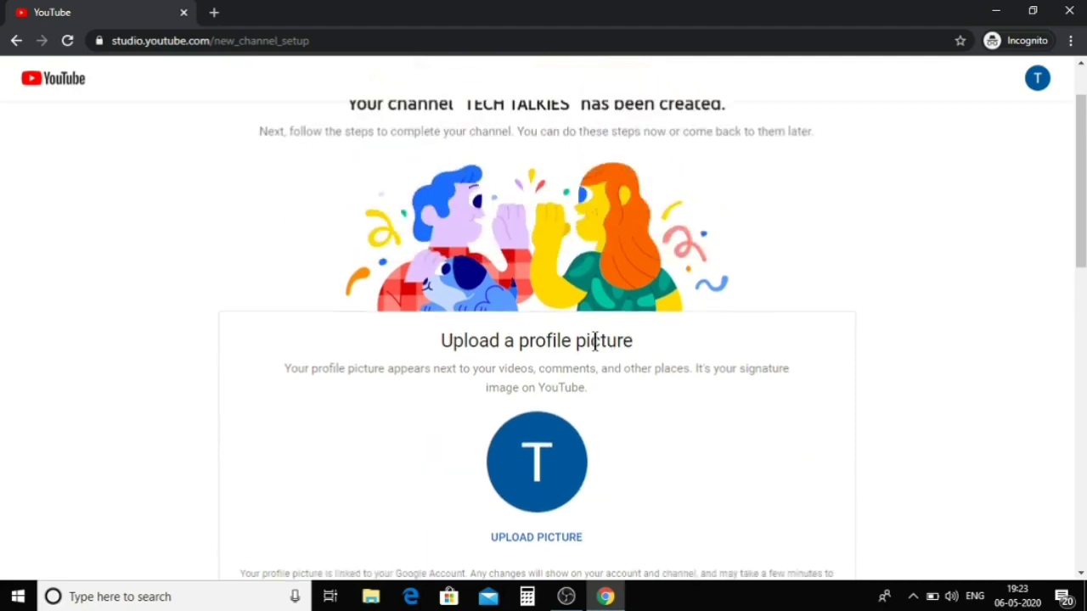
scroll(594, 340, up, 1)
scroll(595, 339, down, 5)
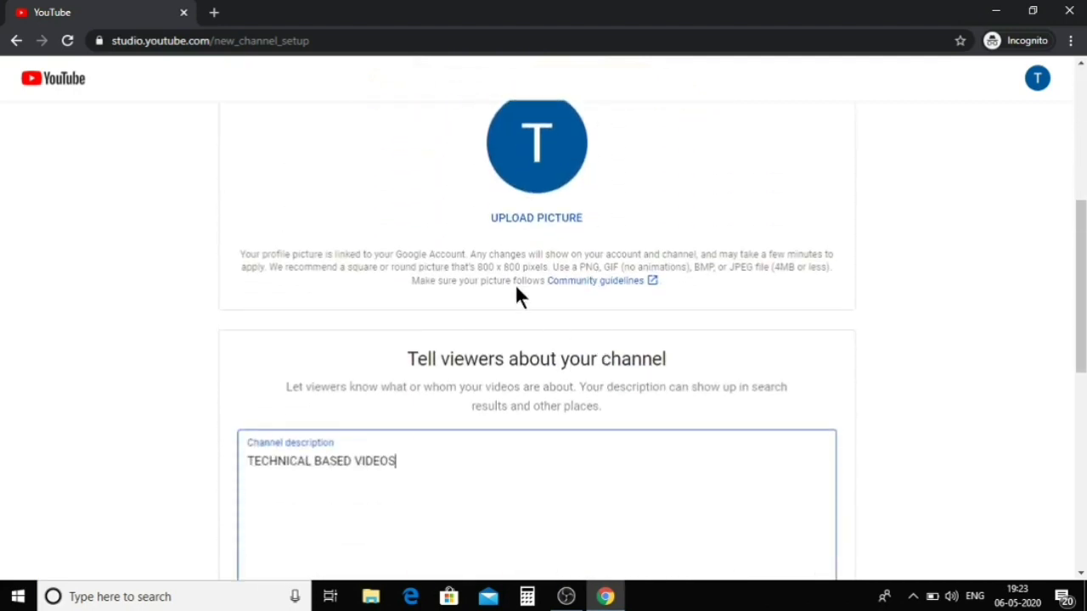
scroll(529, 283, down, 3)
scroll(481, 194, up, 2)
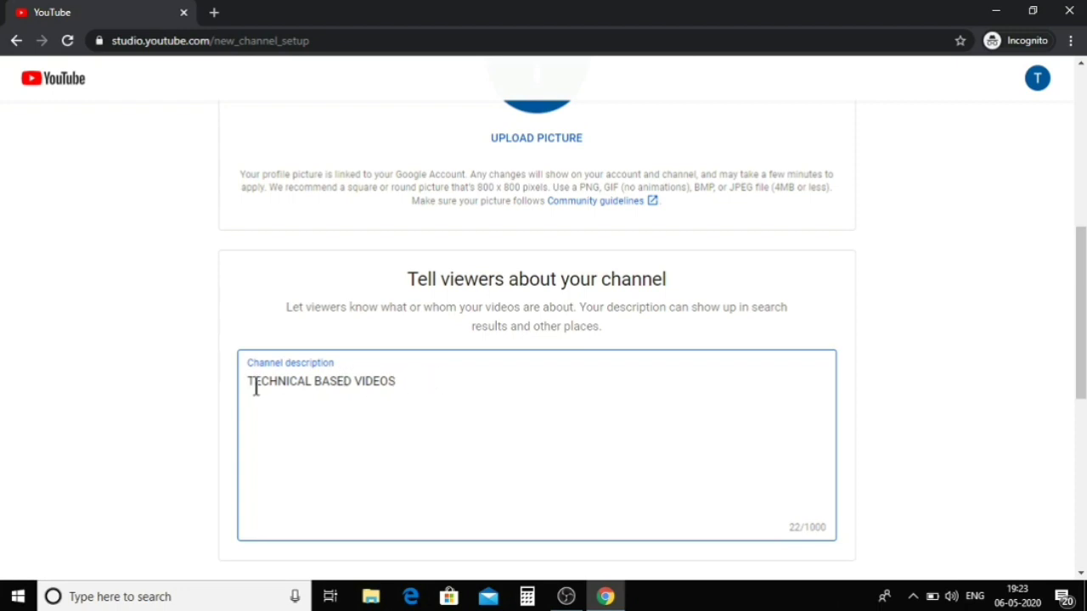
scroll(434, 404, down, 1)
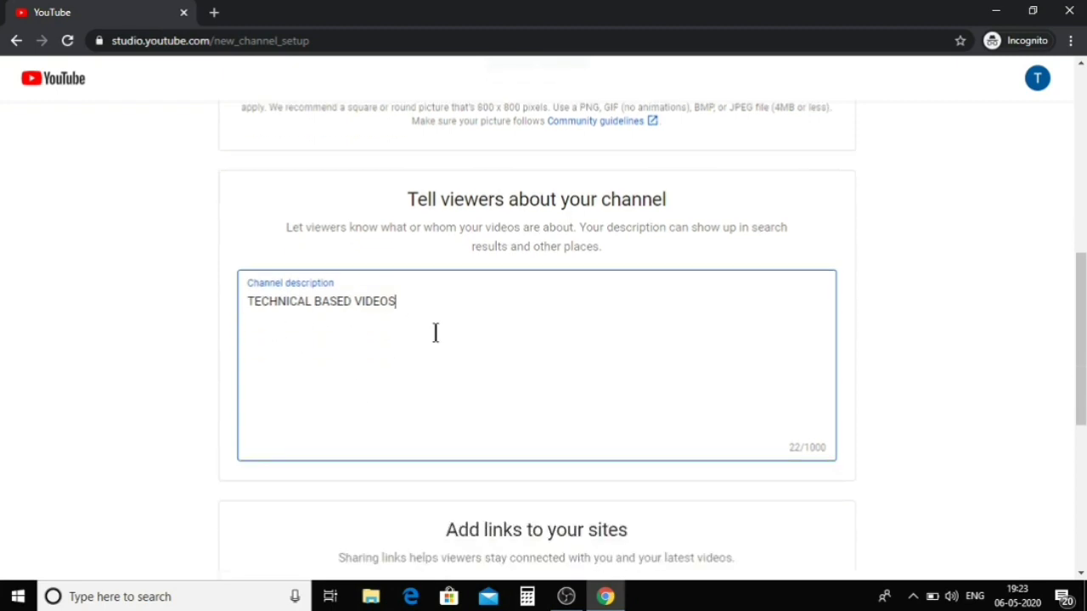
scroll(436, 336, down, 5)
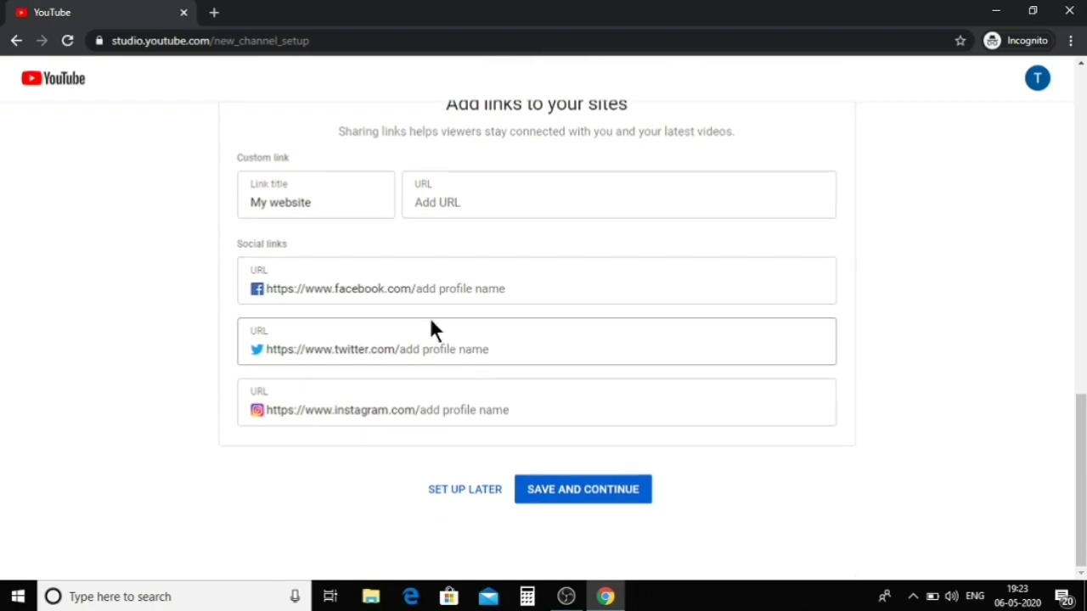
click(567, 497)
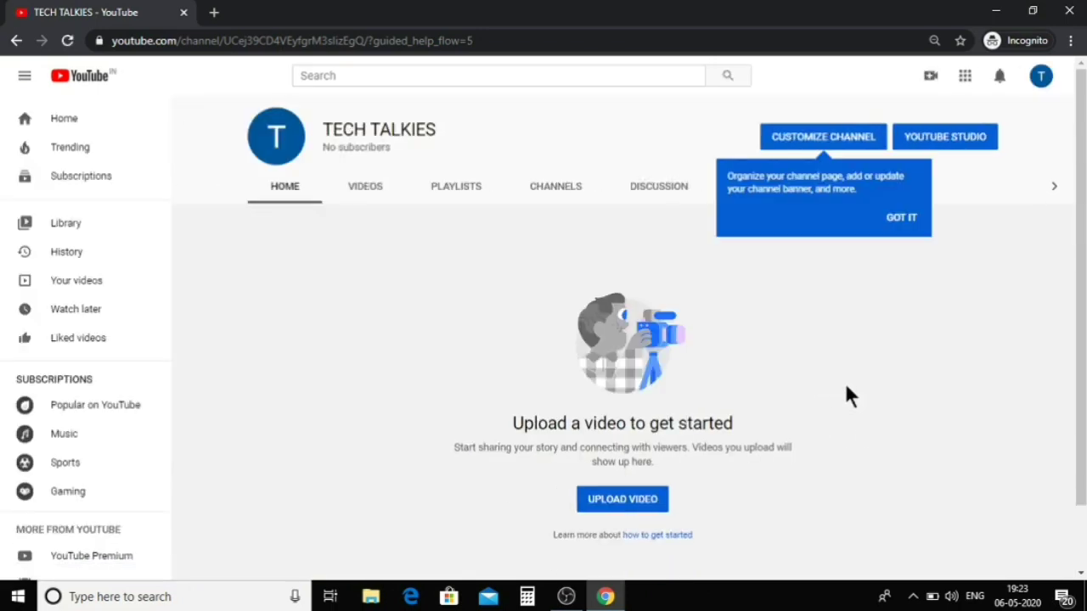
Dismiss the channel tip and go to the TECH TALKIES customization page
click(910, 223)
scroll(616, 337, down, 1)
scroll(671, 382, up, 1)
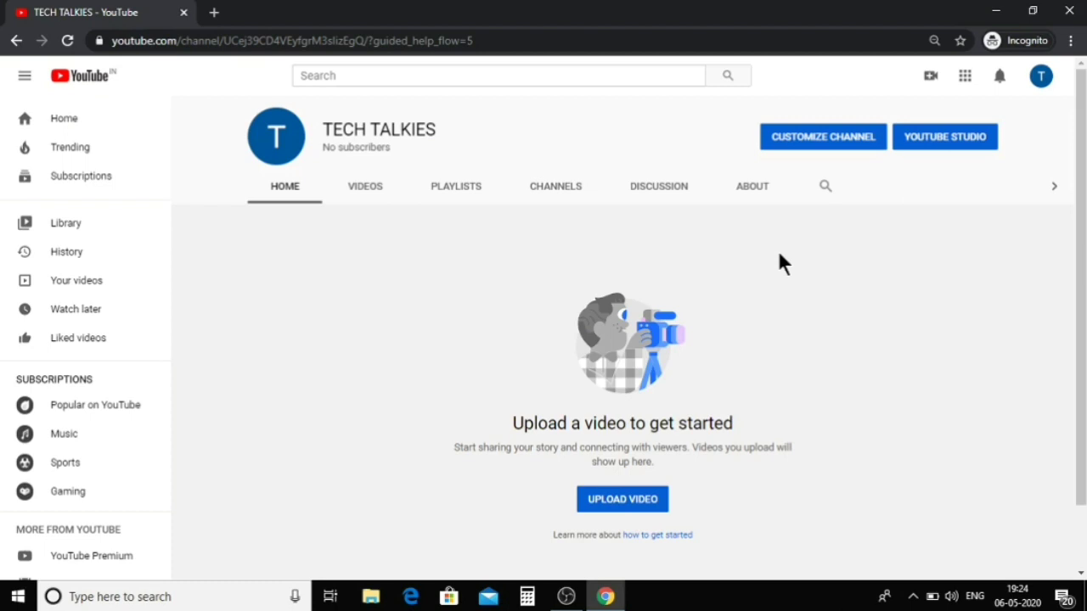
click(817, 143)
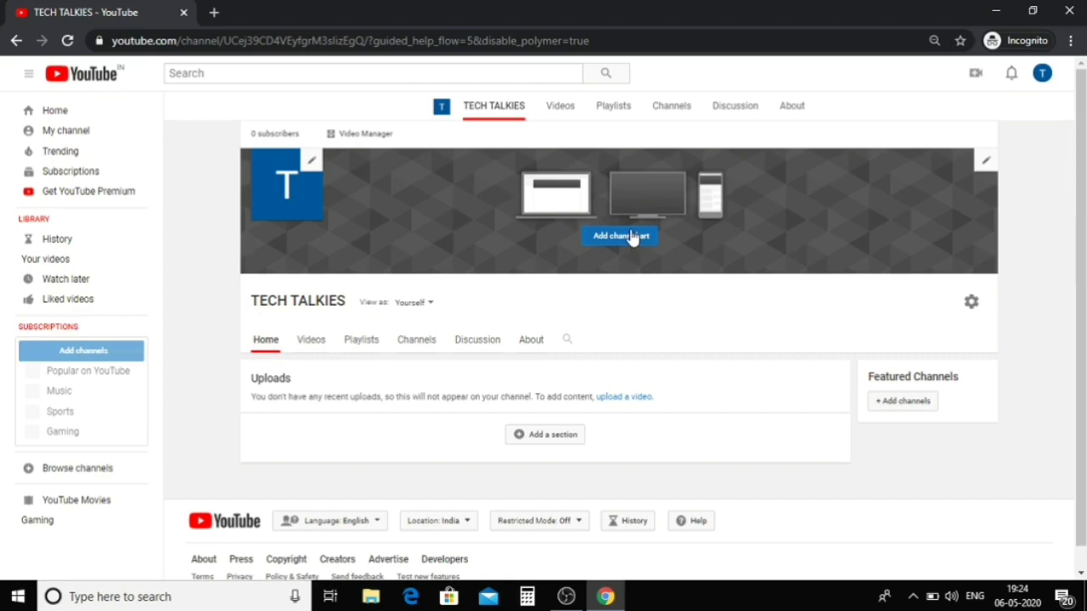
Return to the TECH TALKIES channel home page and choose Upload Video
scroll(509, 212, down, 1)
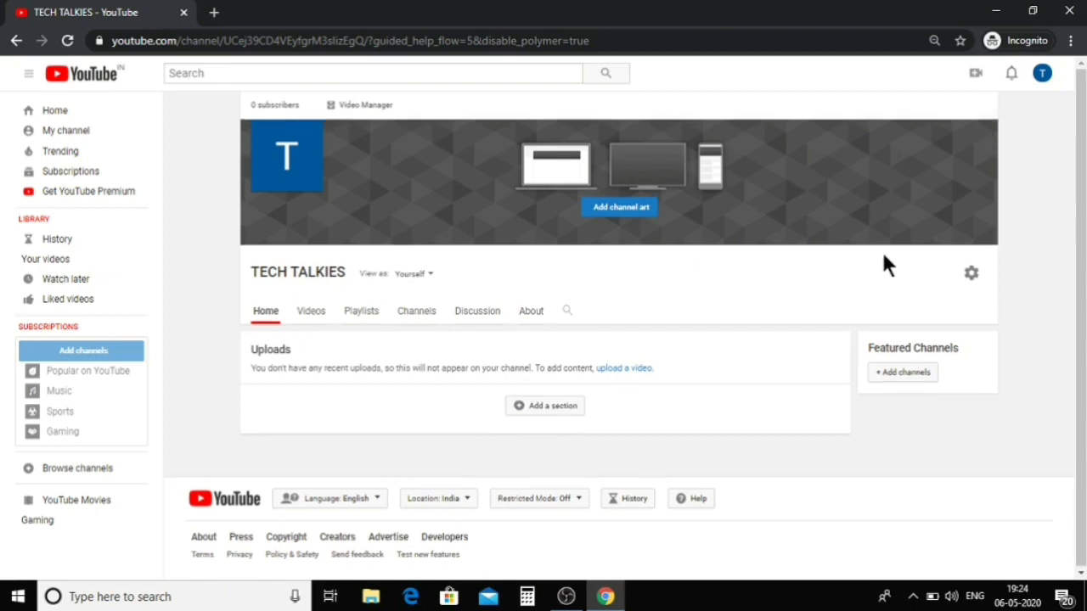
click(16, 41)
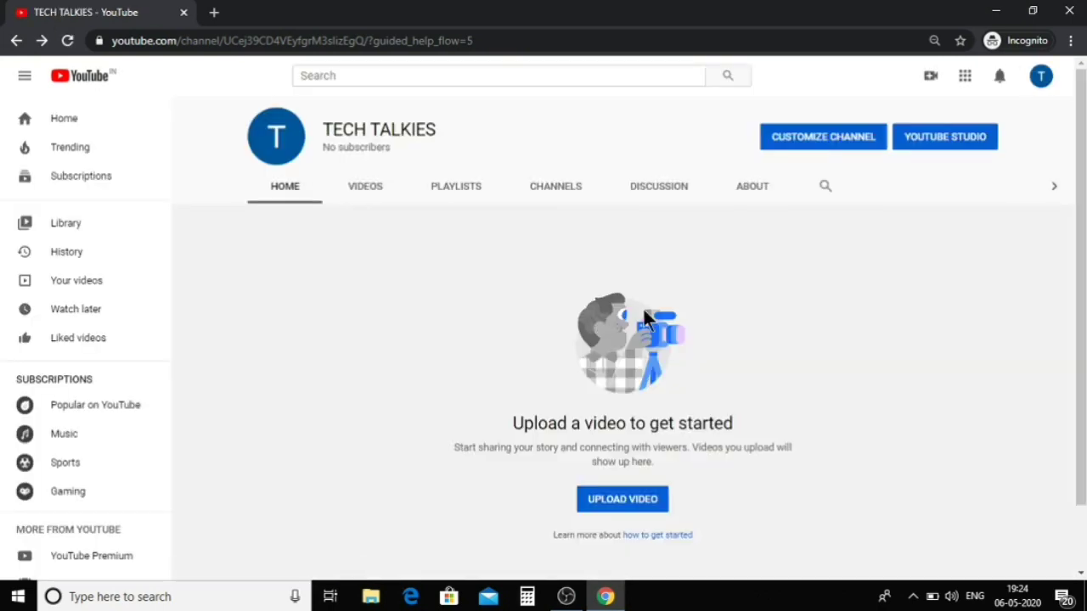
scroll(827, 310, down, 1)
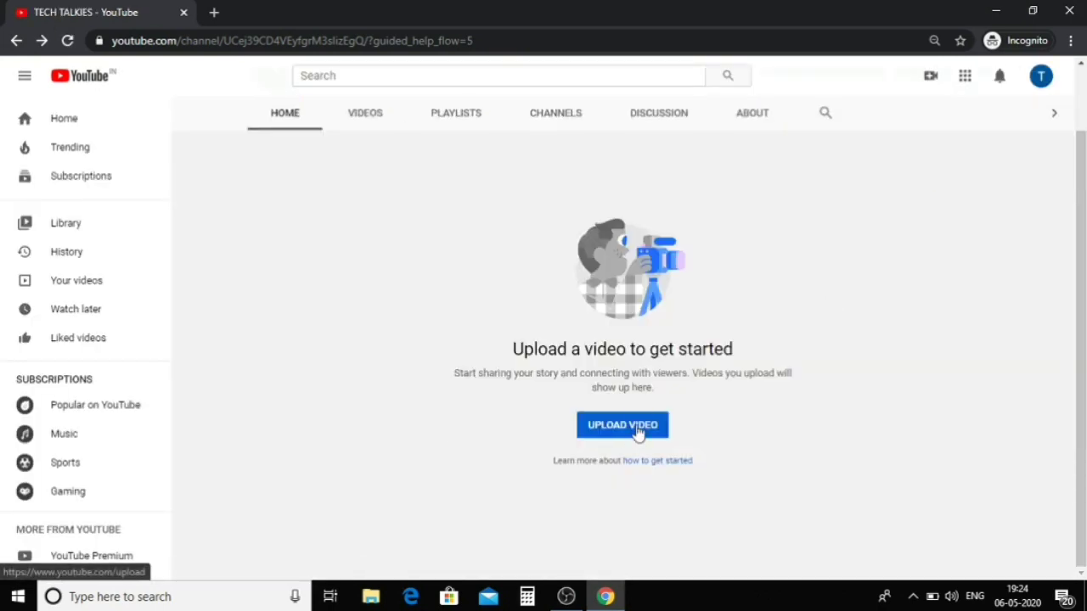
click(638, 431)
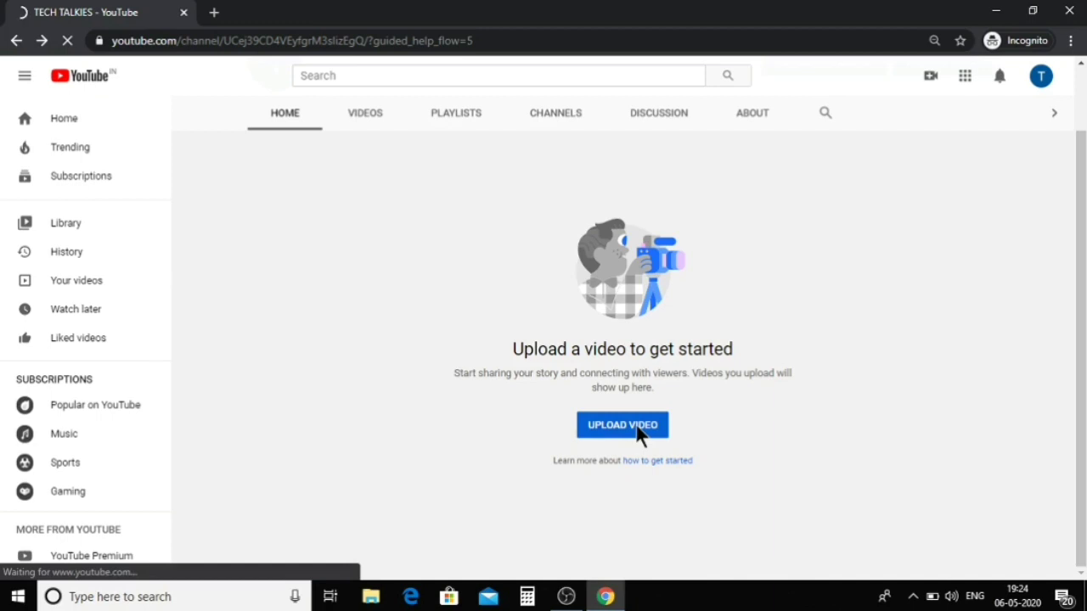